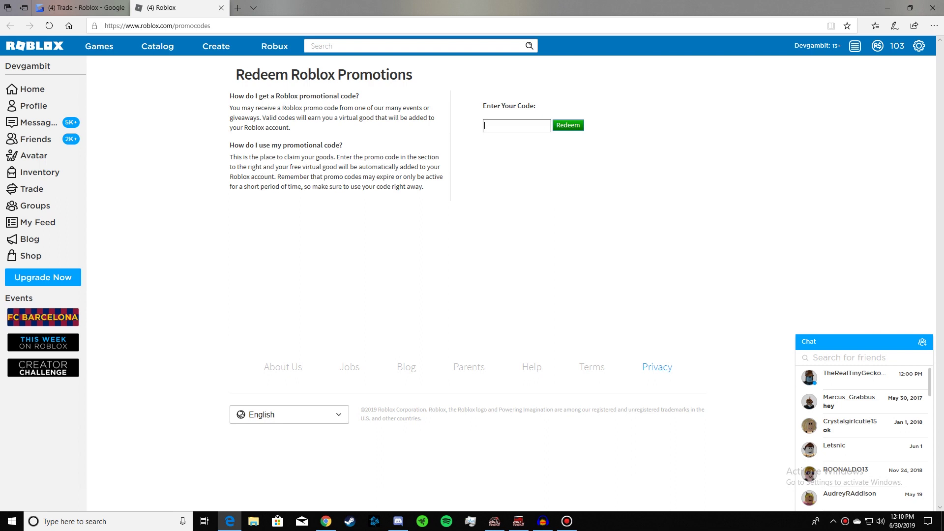
- Paste the promo code and submit it, which returns an already-redeemed message
{"action": "key", "text": "ctrl+v"}
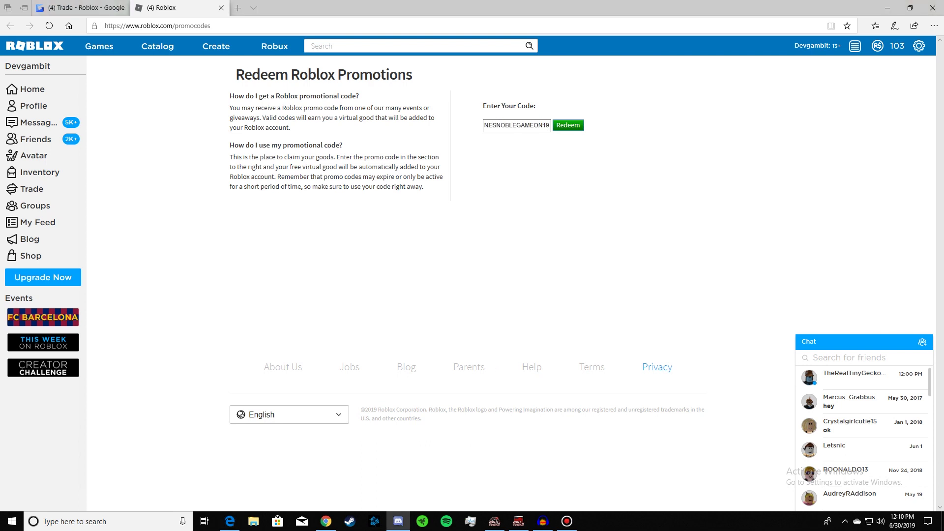
{"action": "left_click", "coordinate": [568, 124]}
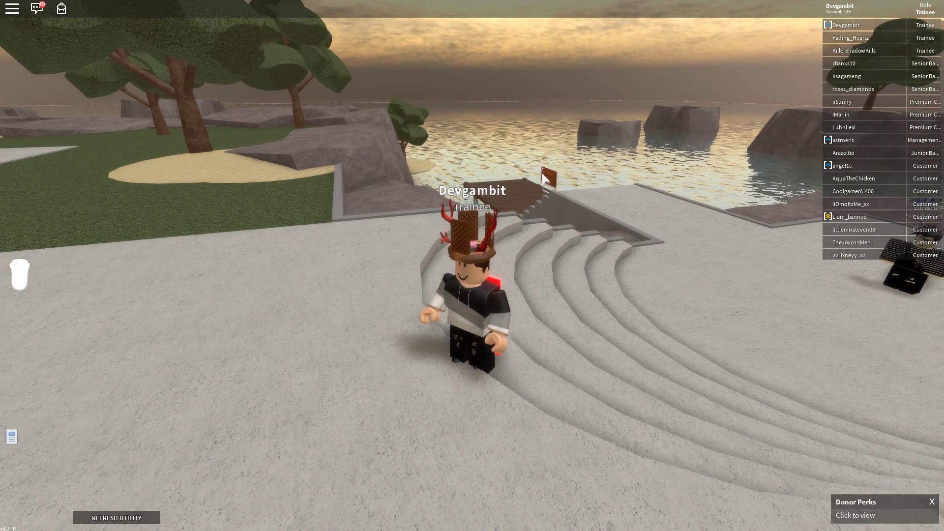
- Orbit the camera, then walk the crowned avatar past the building toward the trees
{"action": "left_click_drag", "start_coordinate": [475, 210], "coordinate": [543, 178]}
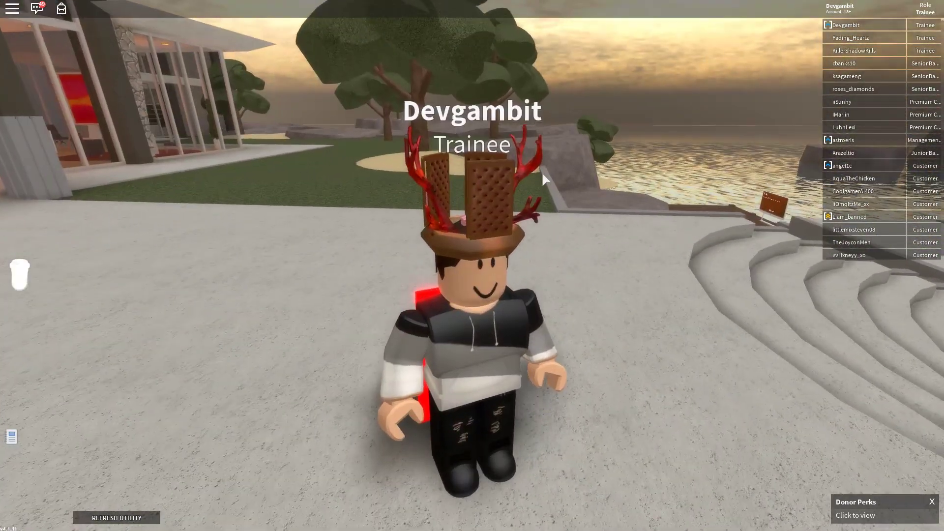
{"action": "scroll", "coordinate": [543, 178], "scroll_direction": "up", "scroll_amount": 2}
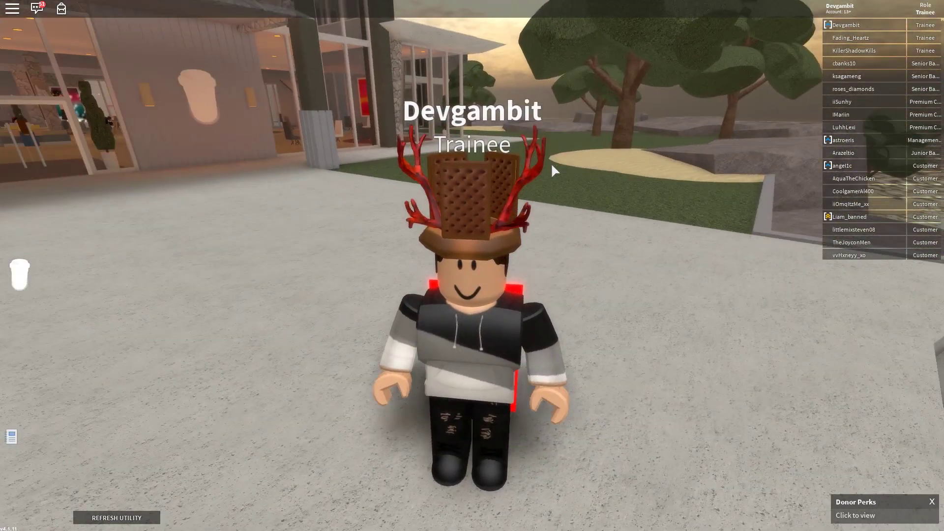
{"action": "scroll", "coordinate": [551, 164], "scroll_direction": "up", "scroll_amount": 3}
{"action": "scroll", "coordinate": [551, 162], "scroll_direction": "down", "scroll_amount": 3}
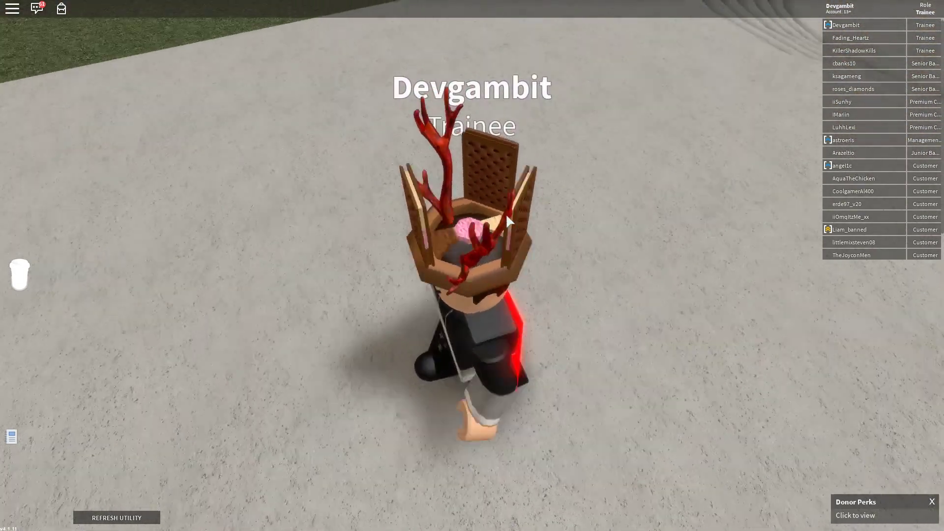
{"action": "key", "text": "w"}
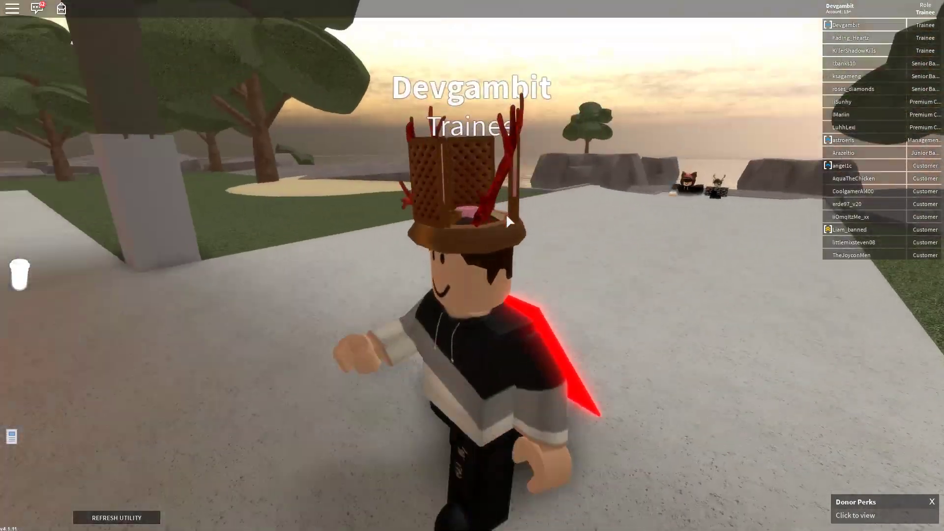
{"action": "key", "text": "w"}
{"action": "key", "text": "s"}
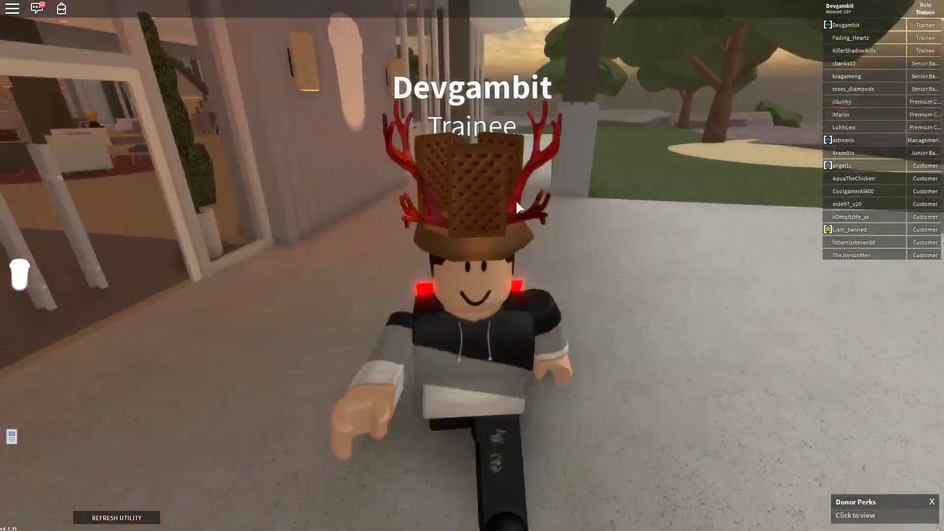
{"action": "key", "text": "w"}
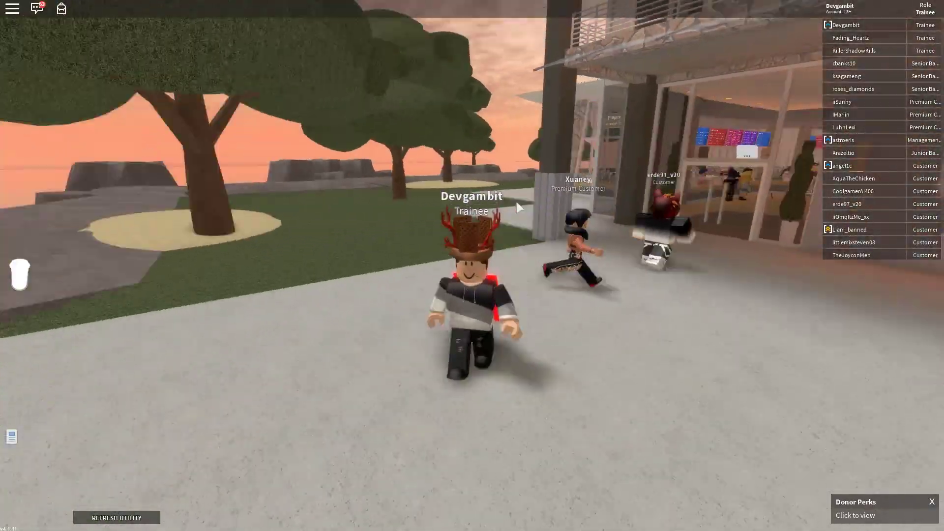
{"action": "key", "text": "w"}
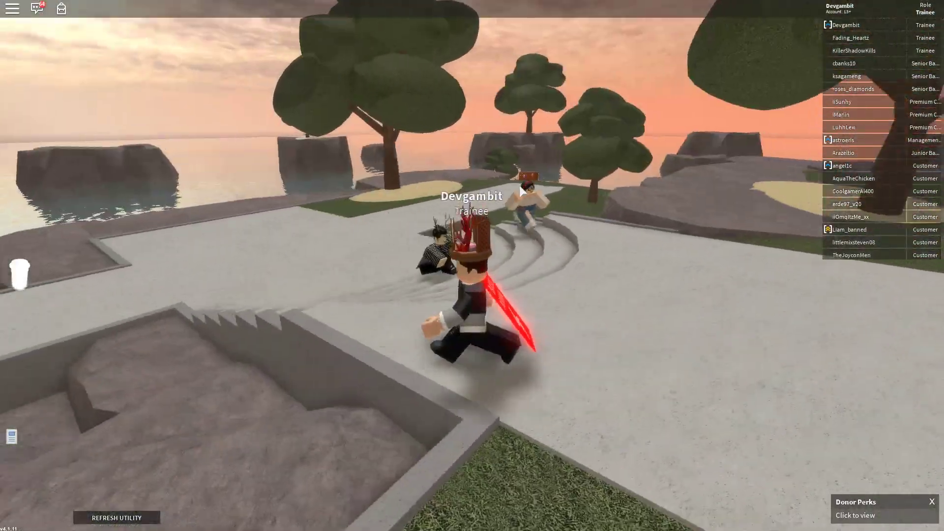